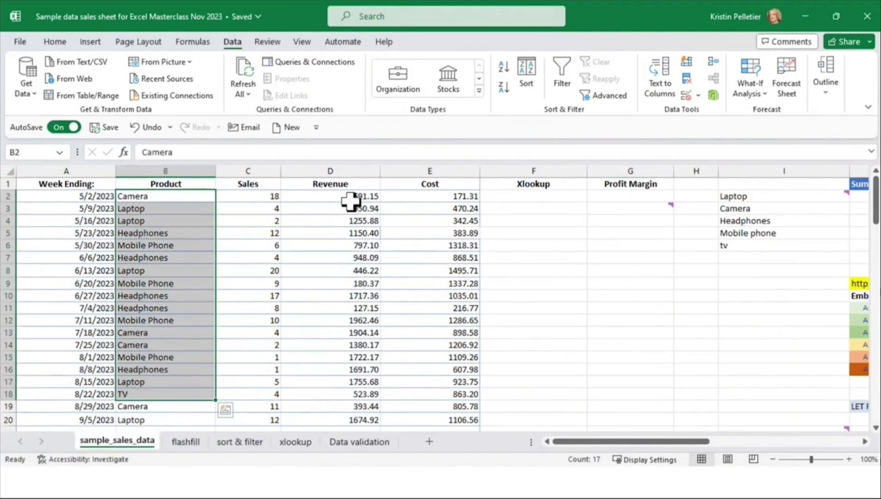
Examine the week ending, product, sales, revenue and cost data on the sample_sales_data sheet.
left_click_drag(351, 196, 348, 419)
left_click_drag(433, 198, 425, 408)
left_click_drag(342, 197, 329, 381)
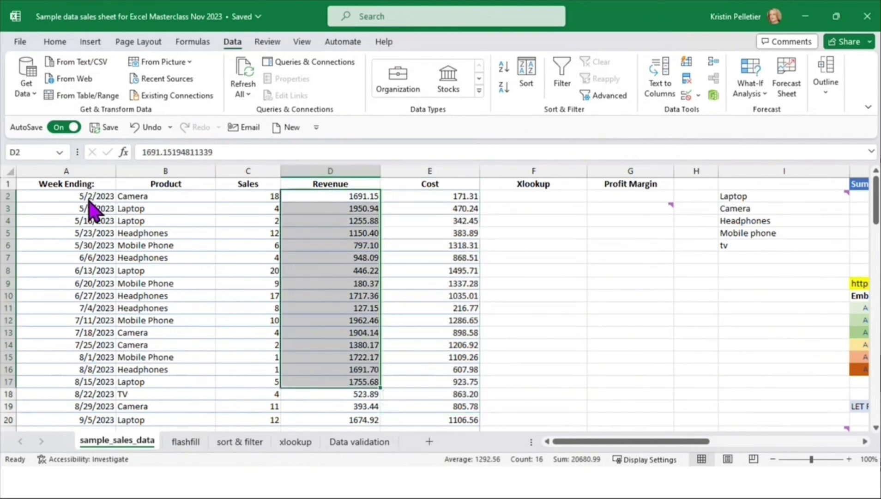
left_click_drag(92, 197, 83, 382)
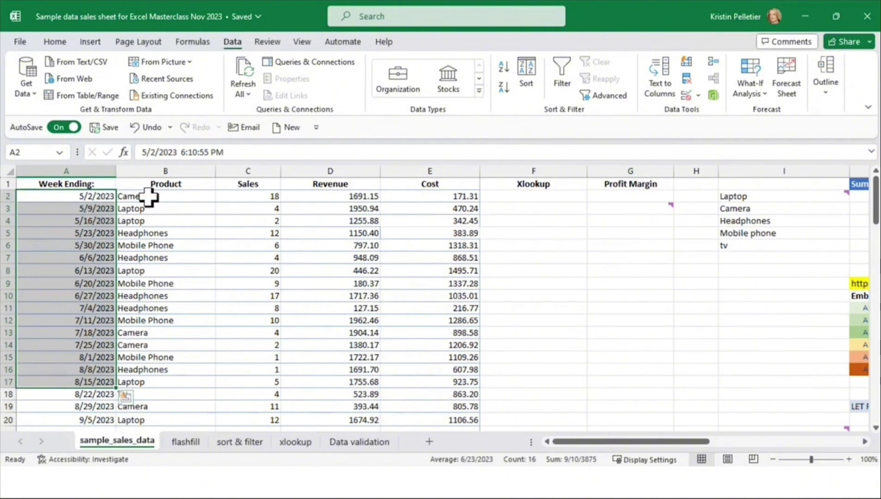
left_click_drag(148, 197, 176, 334)
left_click_drag(245, 200, 251, 332)
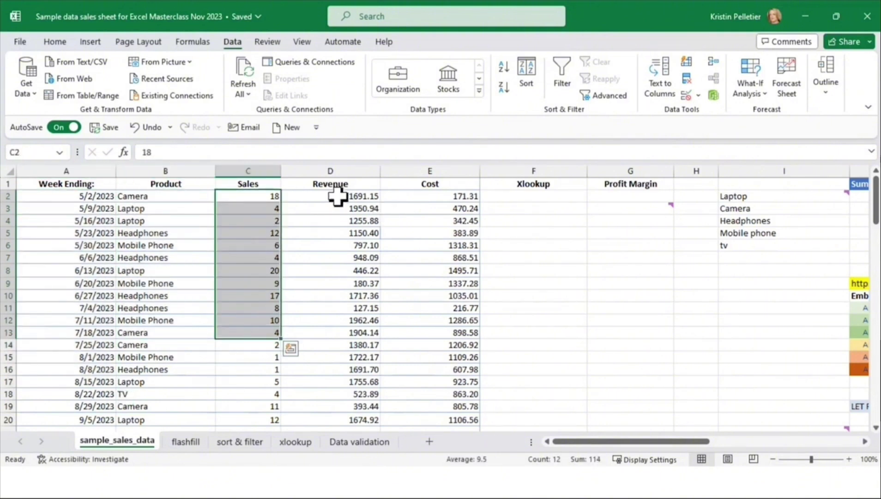
left_click_drag(342, 208, 342, 337)
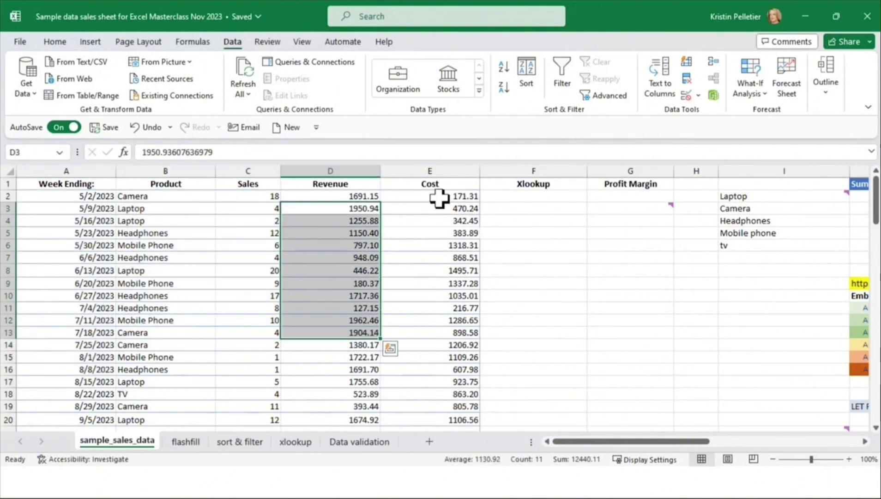
left_click_drag(440, 198, 441, 327)
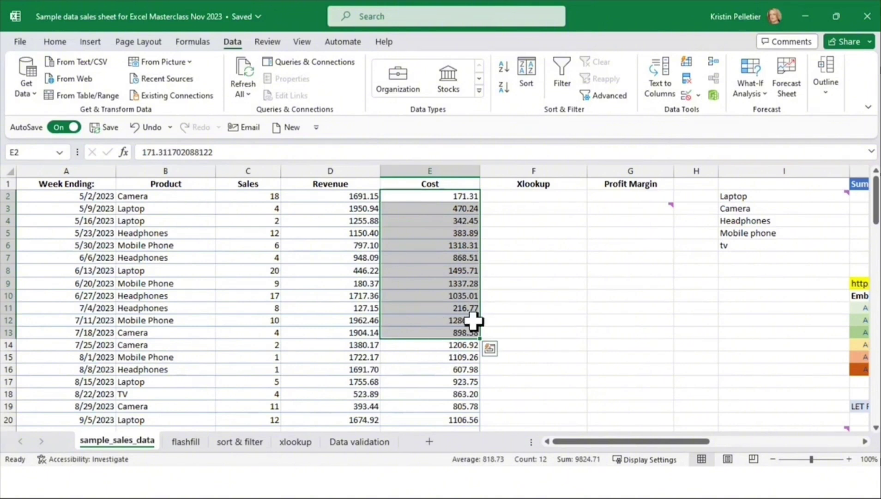
Open Analyze Data for the sales table and look over its suggested questions.
left_click(339, 298)
left_click(138, 99)
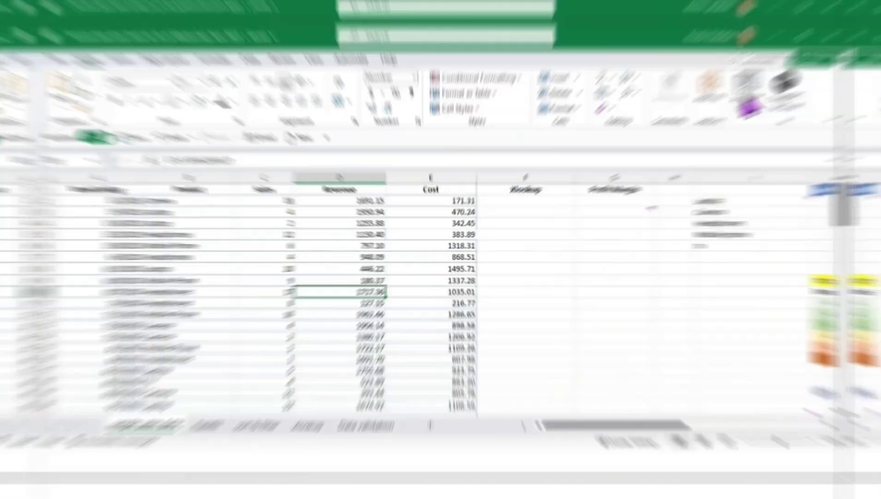
left_click(646, 194)
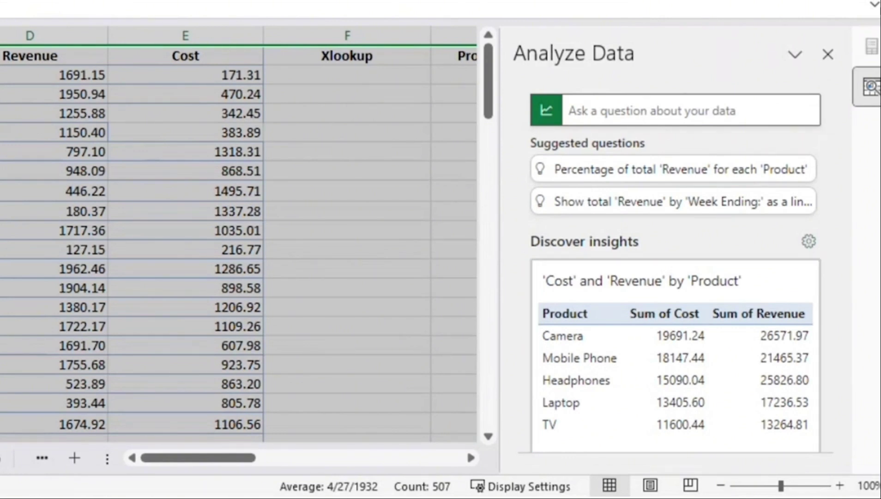
left_click(348, 266)
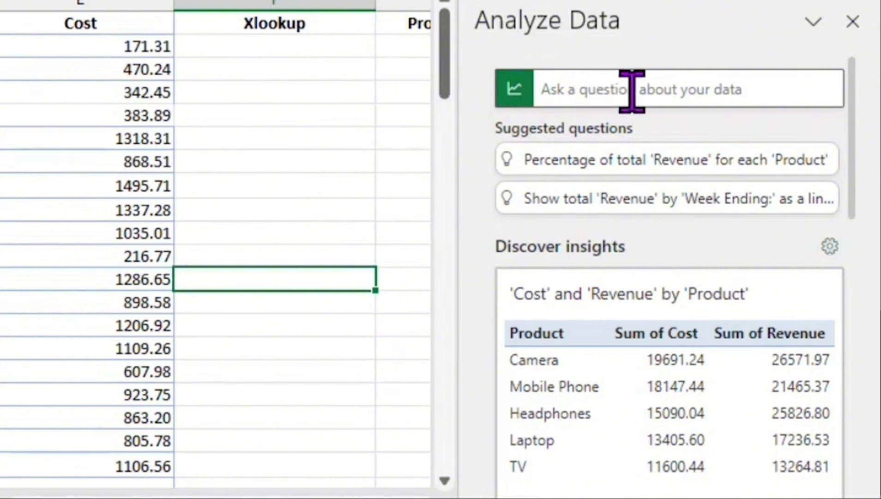
left_click(616, 87)
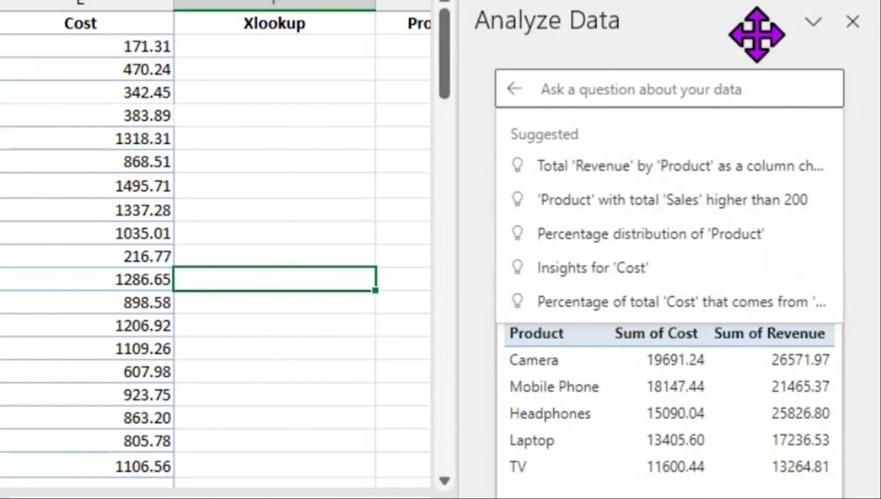
left_click(589, 414)
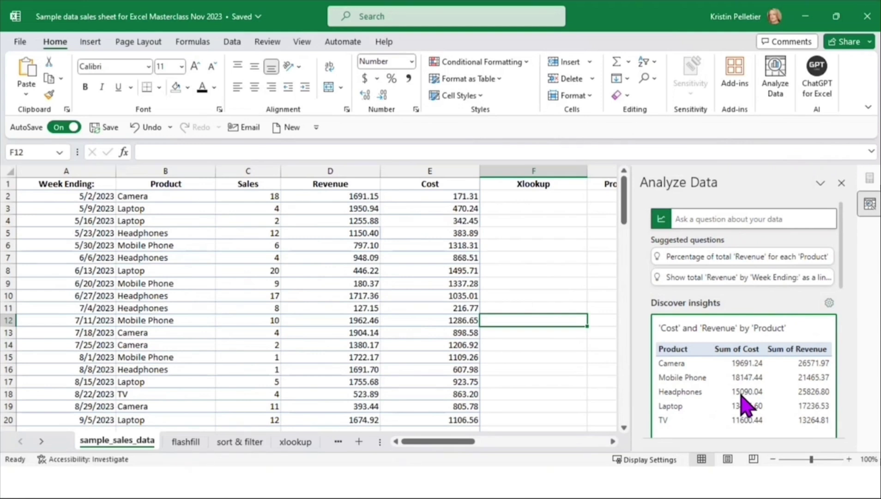
Preview the suggested answers for total 'Revenue' by 'Product' as a column chart and 'Product' with total 'Sales' higher than 200.
left_click(748, 219)
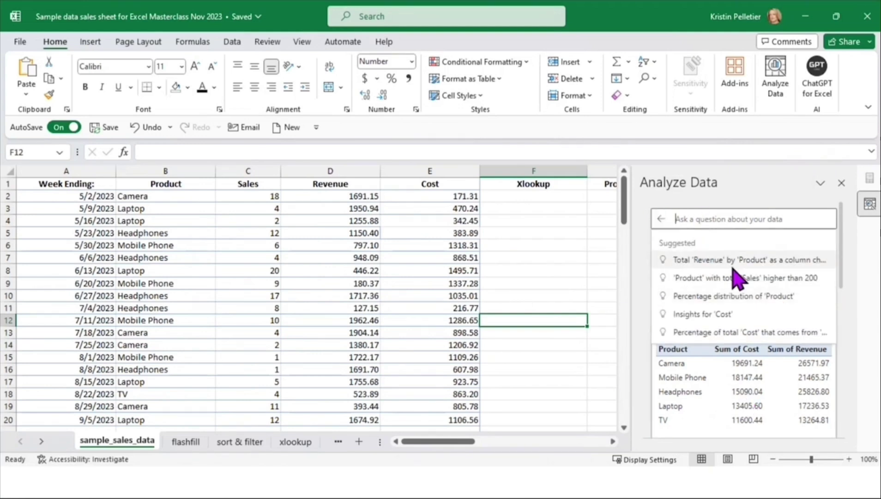
left_click(680, 256)
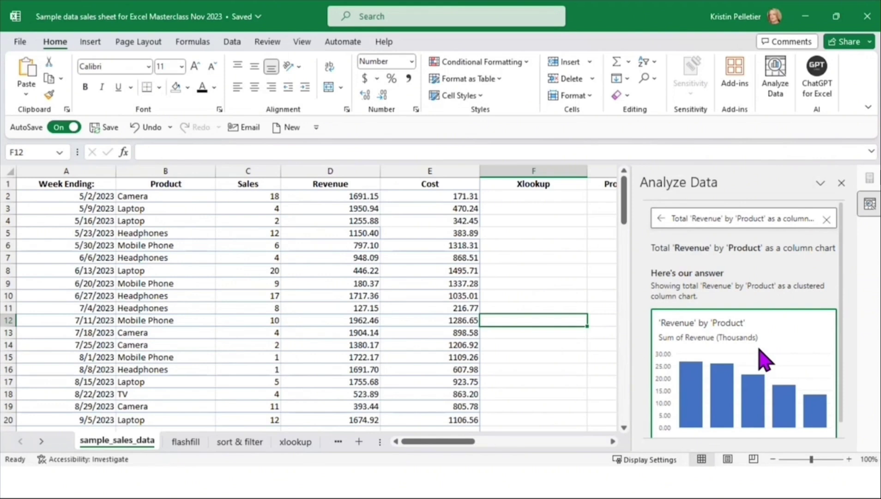
left_click(662, 219)
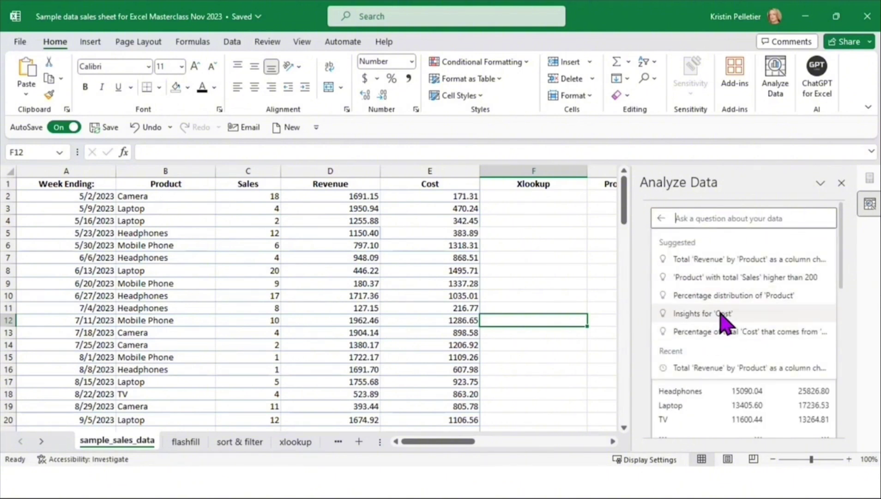
left_click(728, 277)
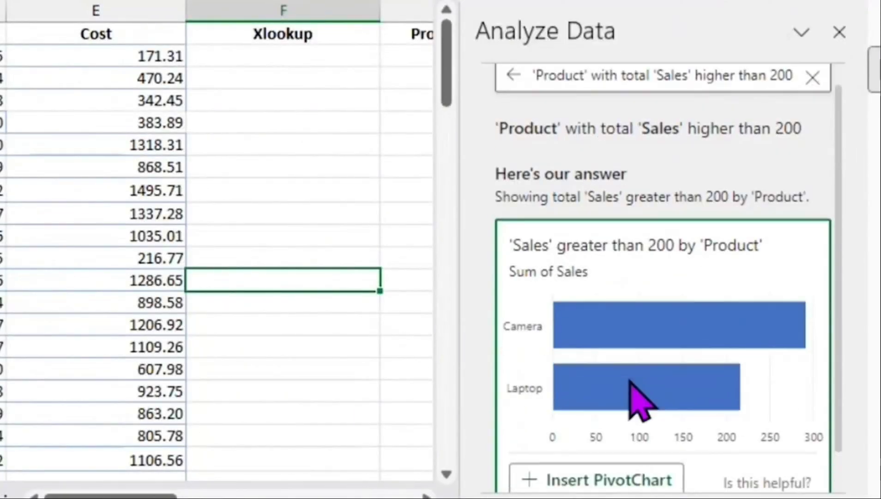
scroll(727, 386, "down", 2)
scroll(639, 369, "up", 2)
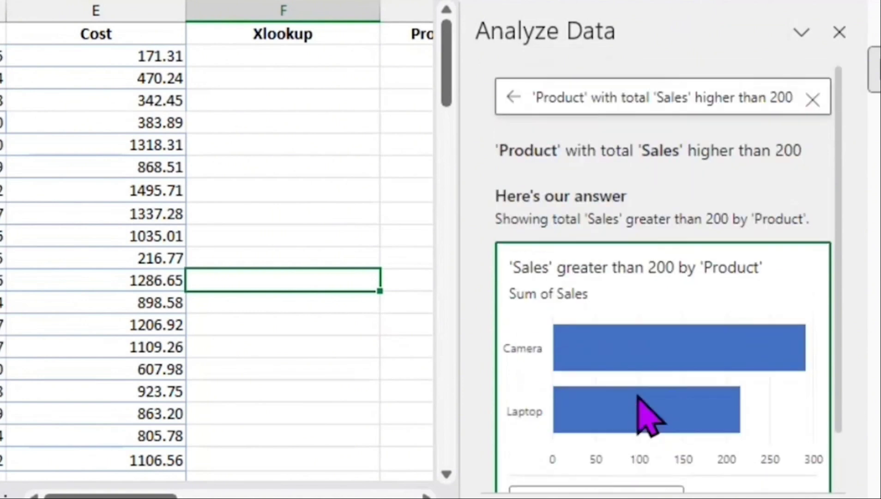
Insert a PivotChart from the suggested question on total 'Revenue' by 'Product' as a column chart.
left_click(513, 97)
left_click(556, 98)
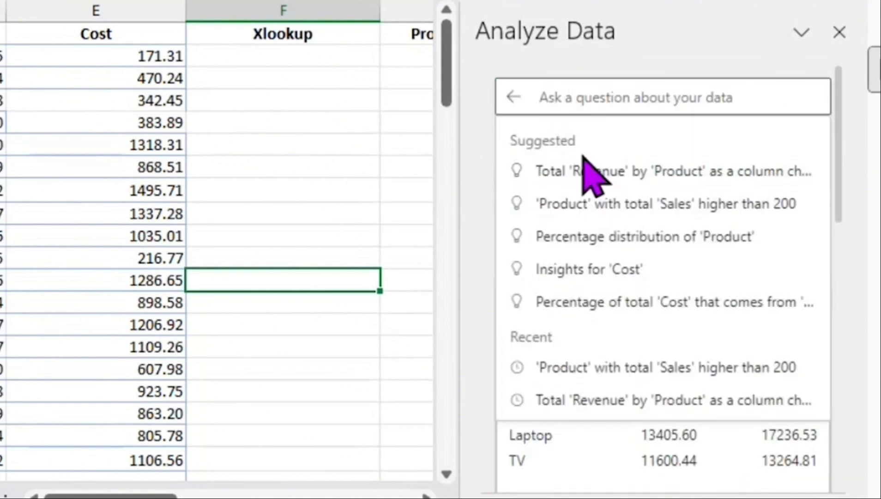
left_click(628, 177)
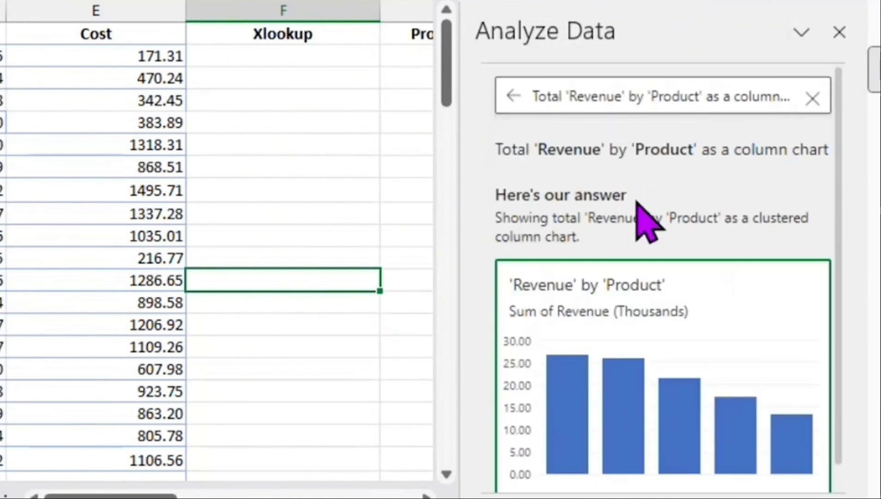
scroll(790, 368, "down", 2)
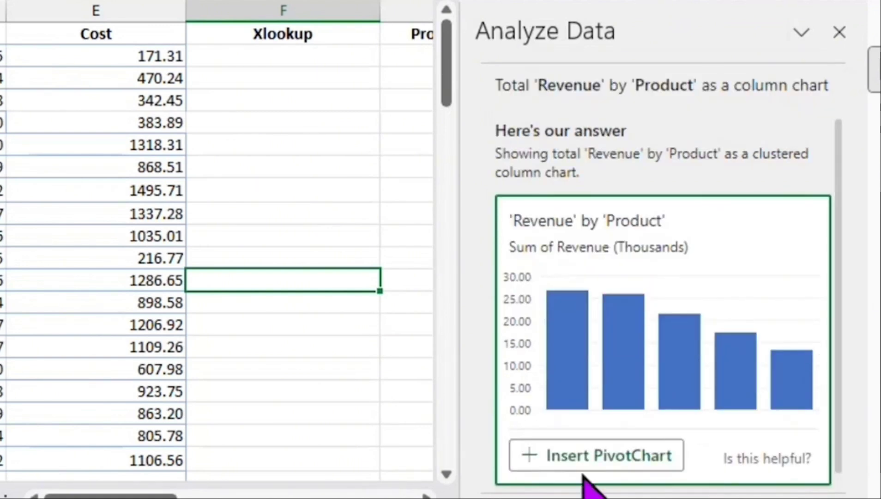
left_click(600, 457)
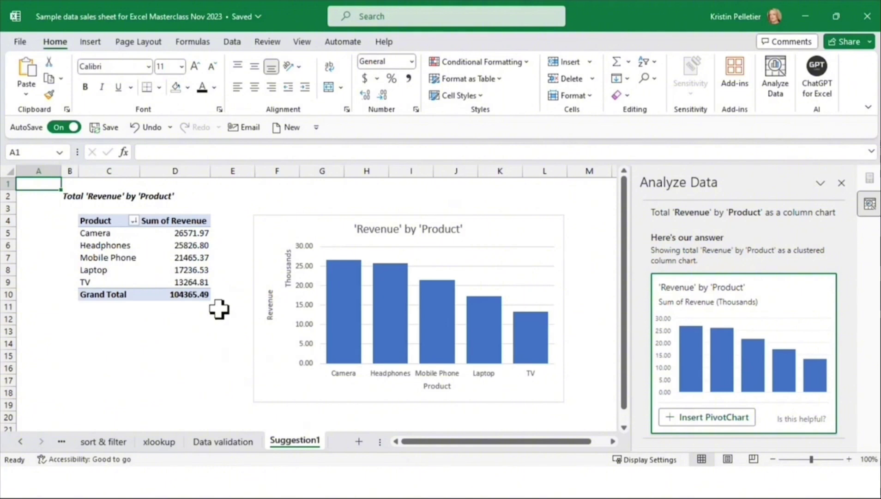
Inspect the inserted PivotChart's fields and its PivotChart analysis options.
left_click(494, 231)
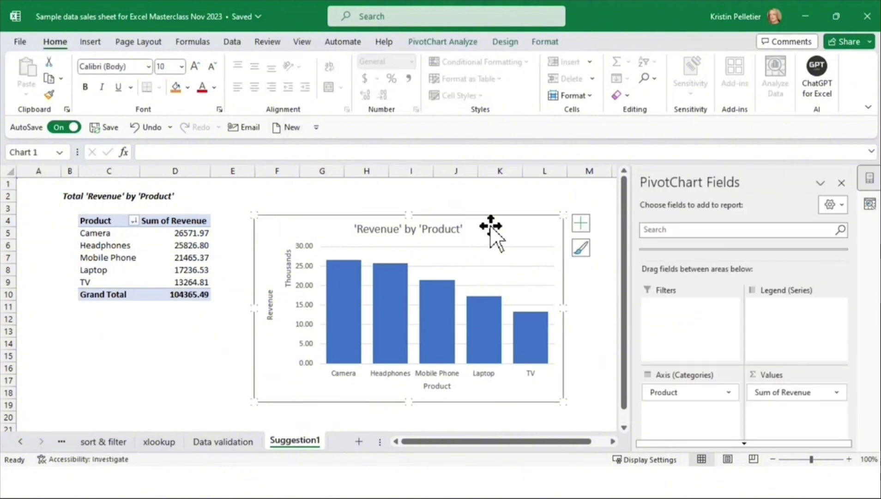
mouse_move(467, 315)
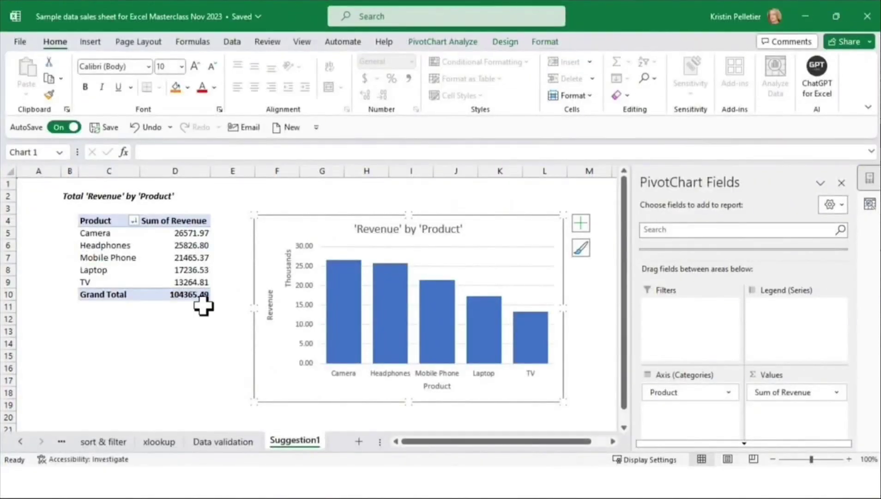
left_click(159, 355)
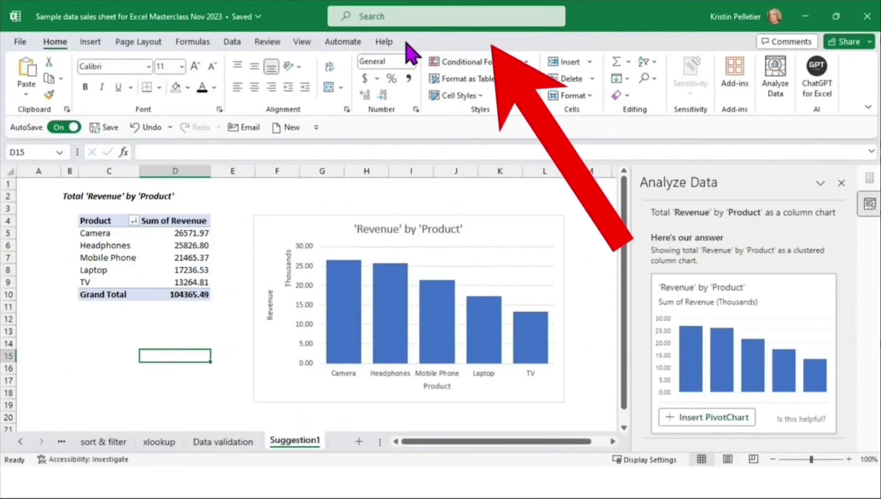
left_click(516, 235)
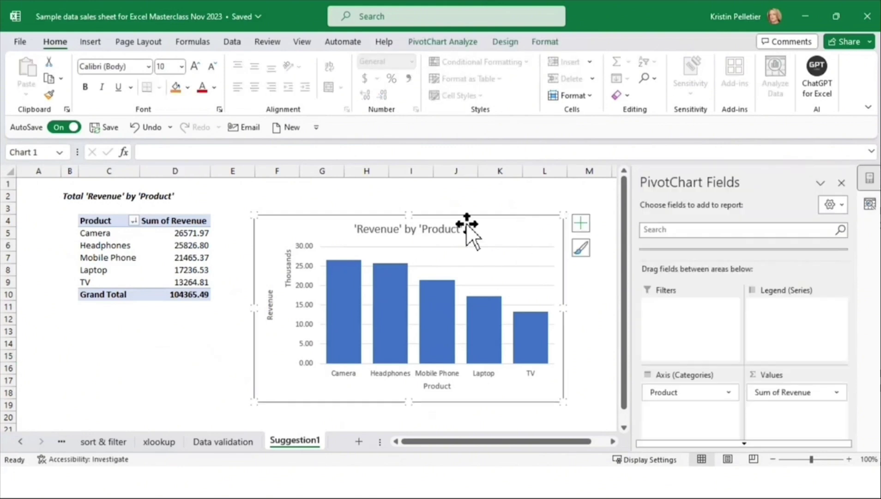
left_click(437, 43)
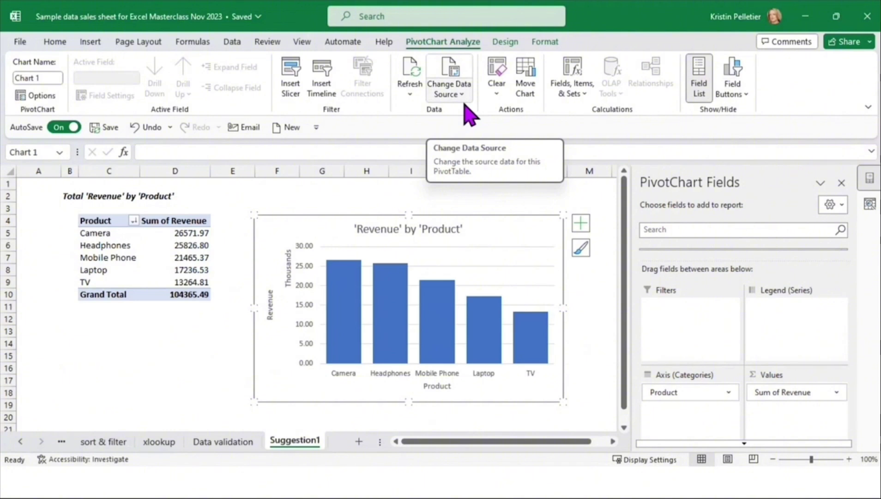
Recolor the revenue chart with the monochromatic orange palette and apply the narrow-column style with data labels and a hatched plot area.
left_click(504, 43)
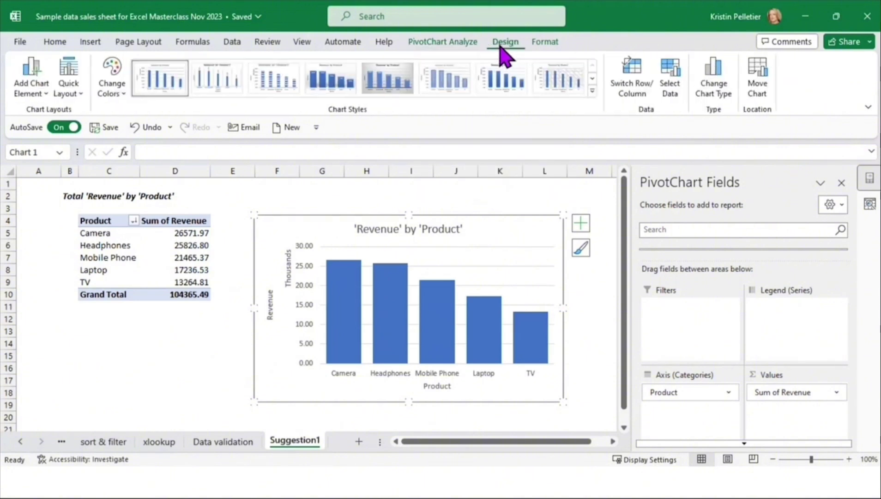
left_click(115, 77)
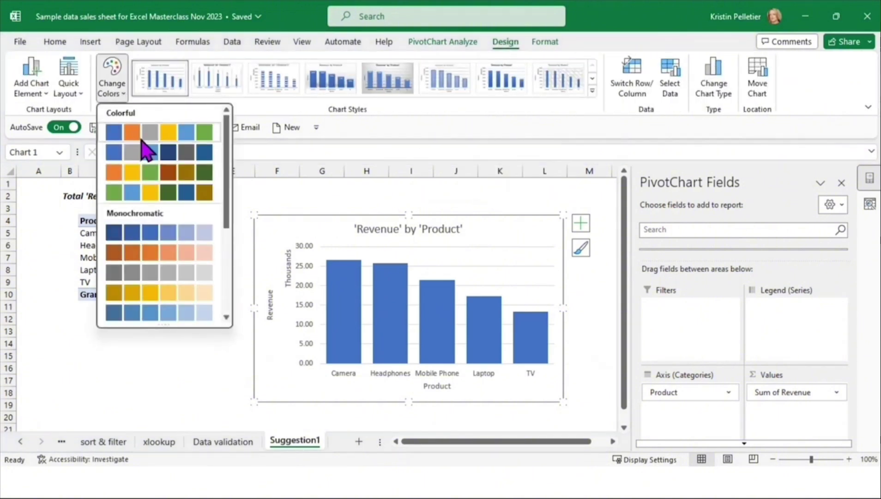
left_click(172, 261)
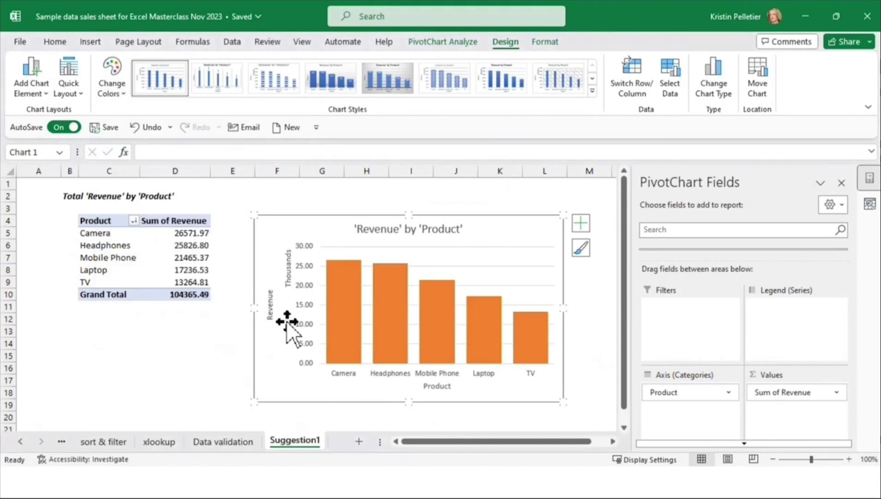
left_click(388, 83)
left_click(561, 82)
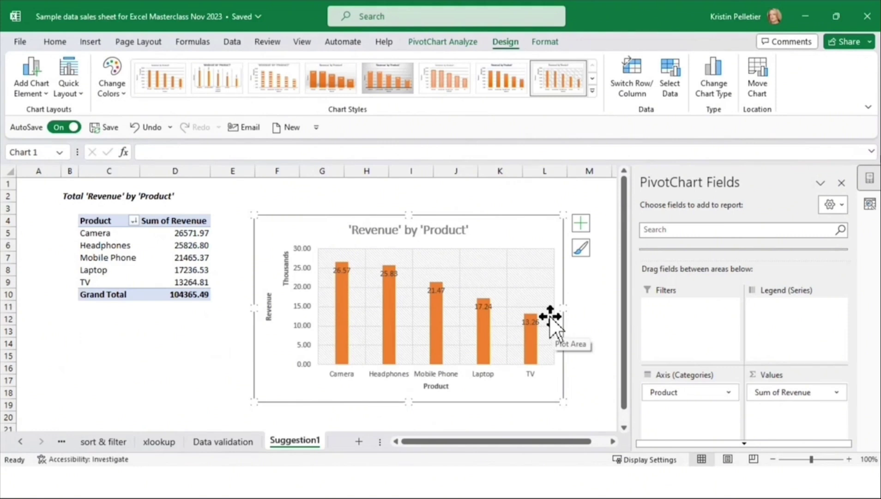
mouse_move(387, 330)
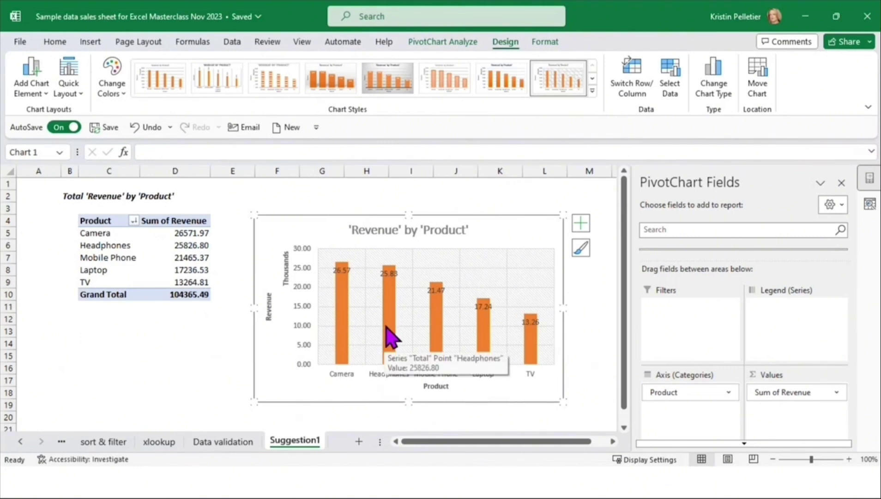
Select the product labels in the PivotTable and inspect its field layout.
left_click(121, 255)
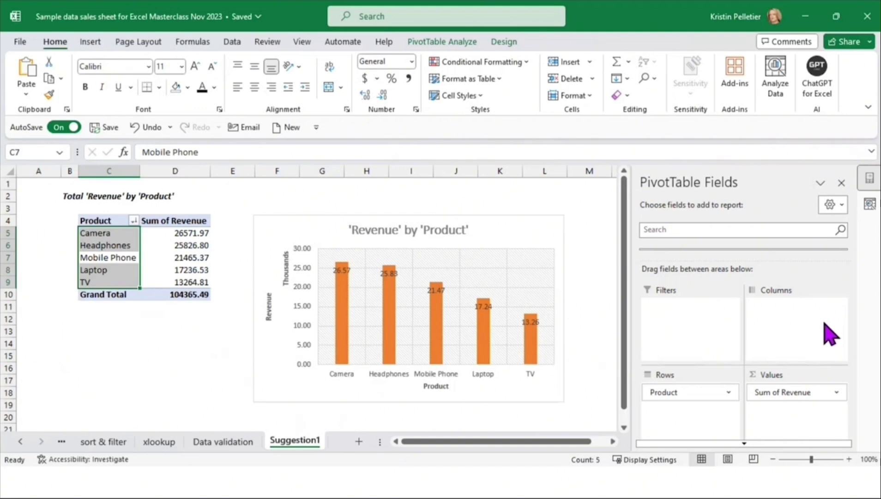
left_click(768, 229)
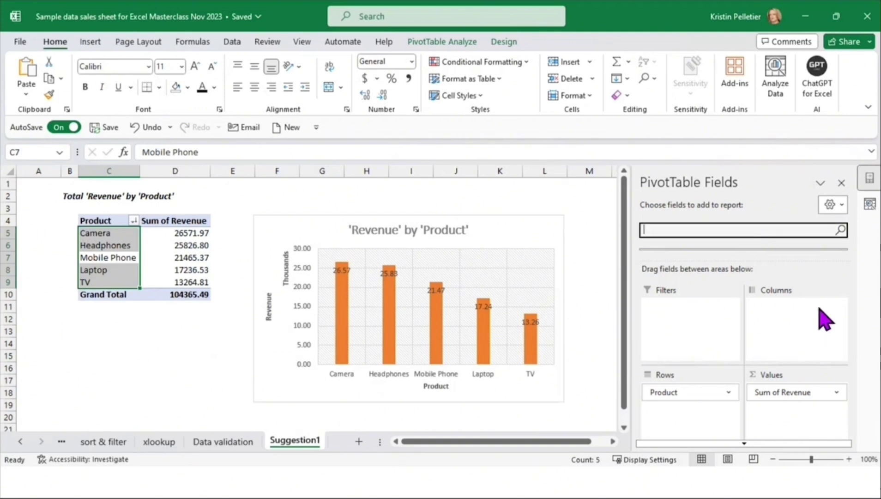
left_click(871, 205)
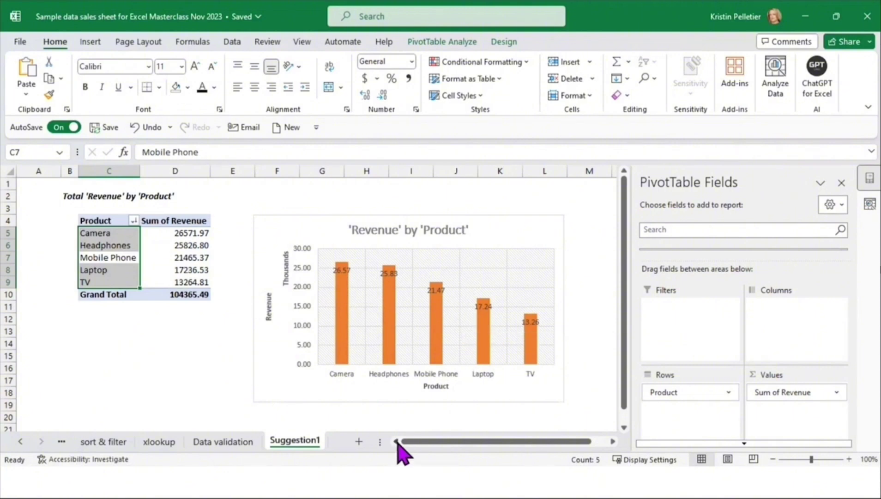
Return to the sample_sales_data sheet.
left_click(20, 442)
left_click(20, 442)
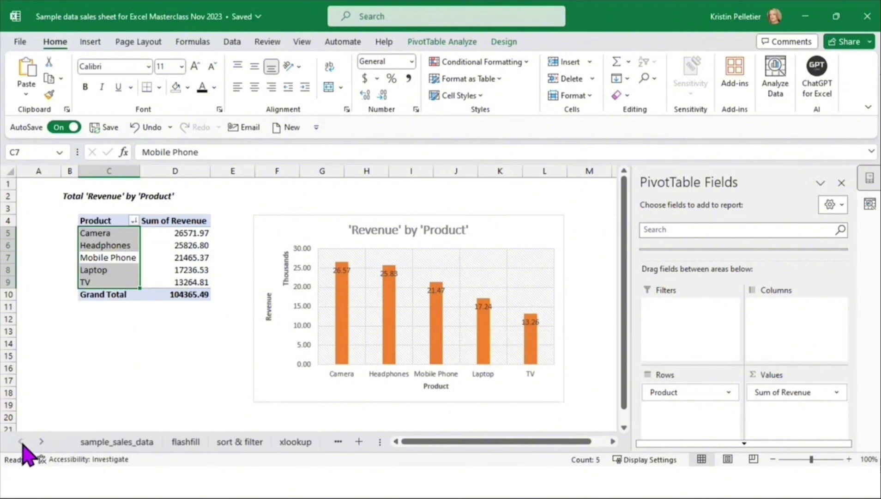
left_click(113, 442)
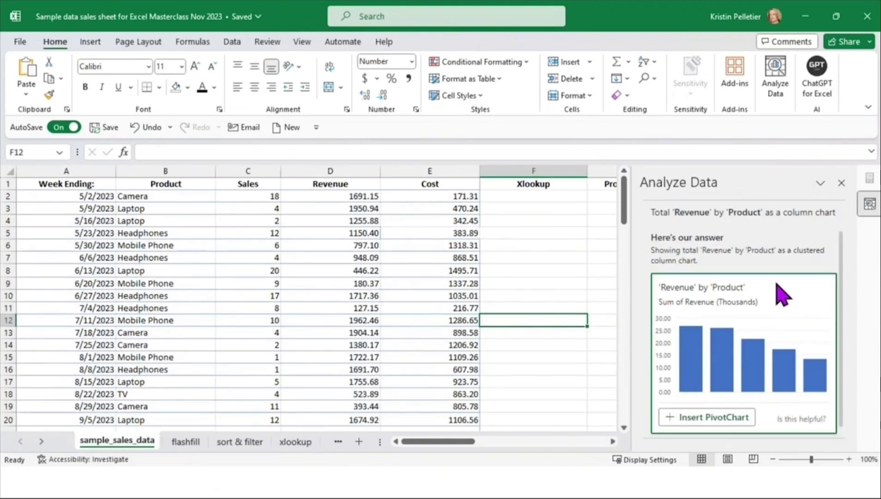